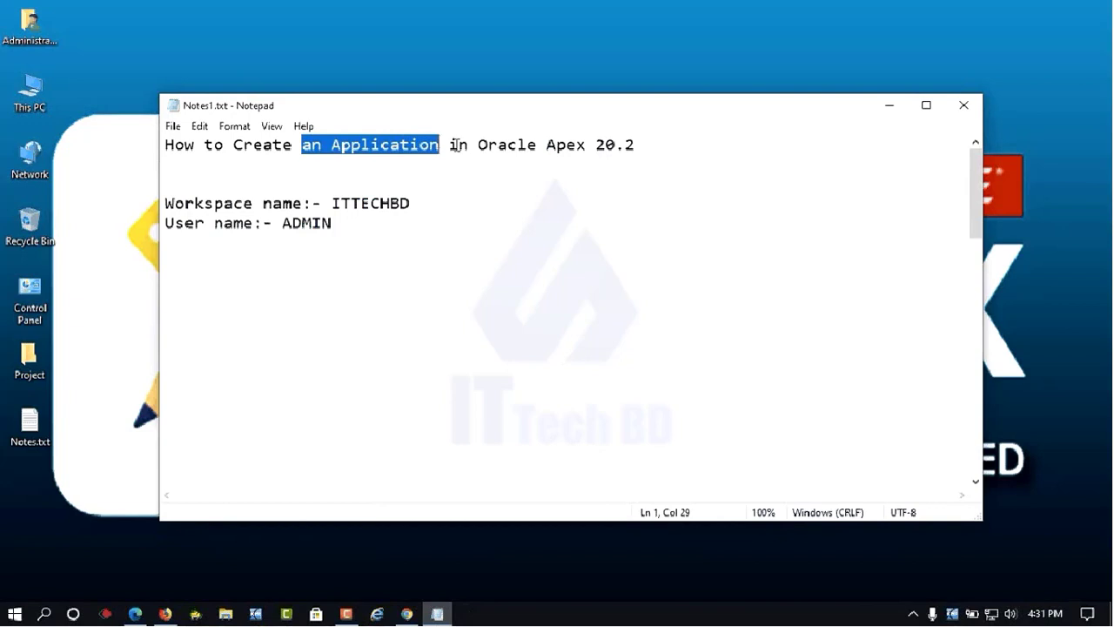
pyautogui.moveTo(450, 144); pyautogui.dragTo(644, 144)
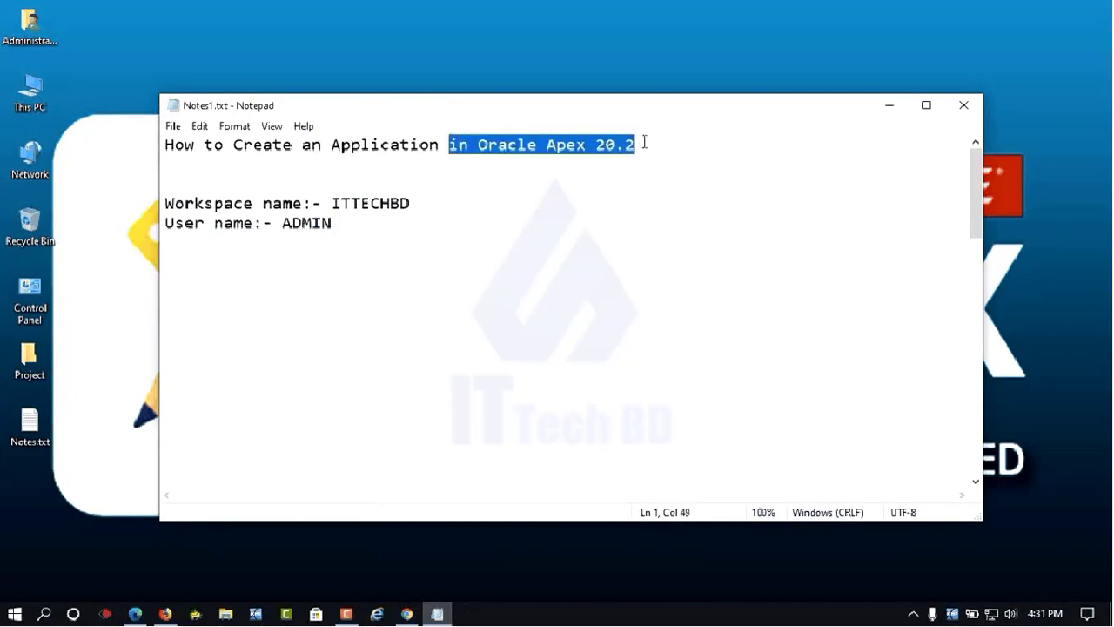
pyautogui.click(658, 141)
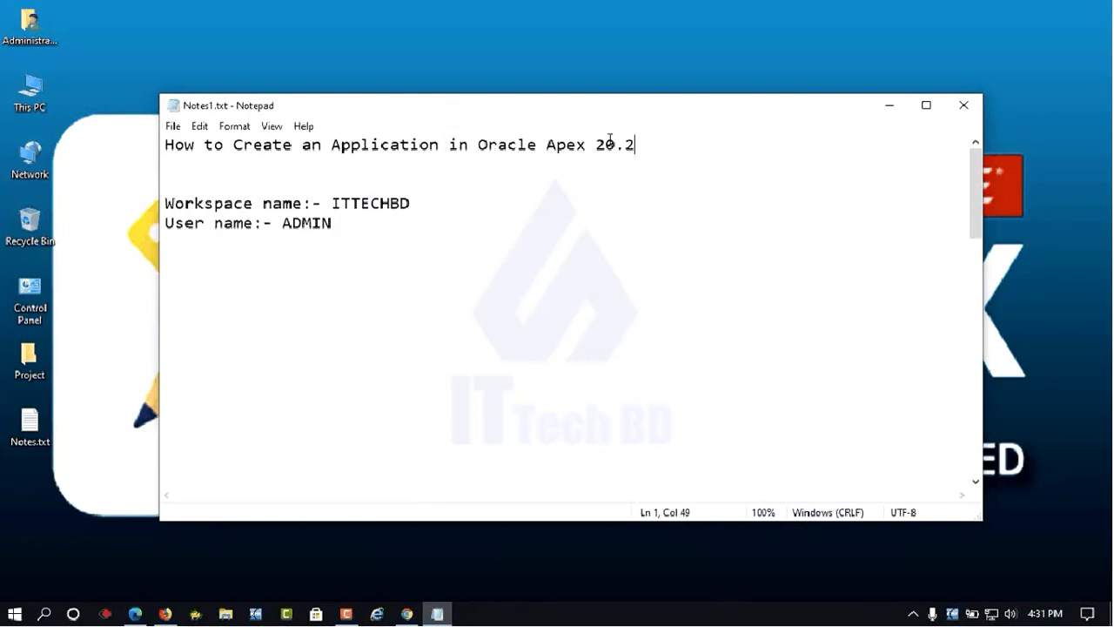
pyautogui.moveTo(333, 198); pyautogui.dragTo(430, 202)
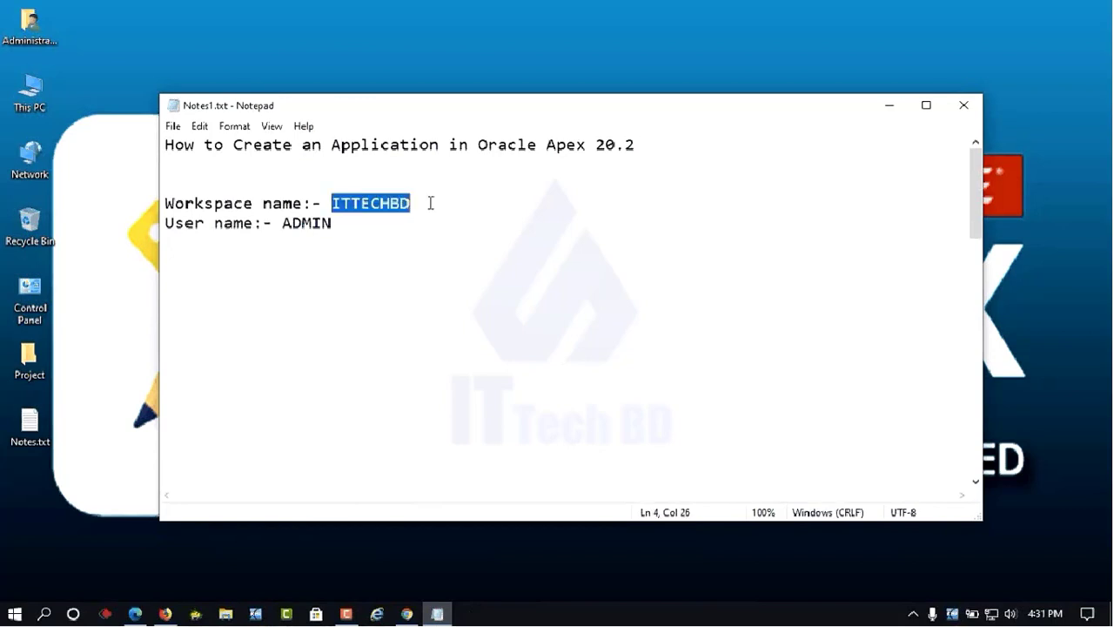
pyautogui.moveTo(334, 223); pyautogui.dragTo(281, 224)
# Copy the workspace name ITTECHBD from the notes and paste it as the workspace on the Oracle Application Express sign-in page.
pyautogui.moveTo(420, 205); pyautogui.dragTo(329, 203)
pyautogui.rightClick(352, 204)
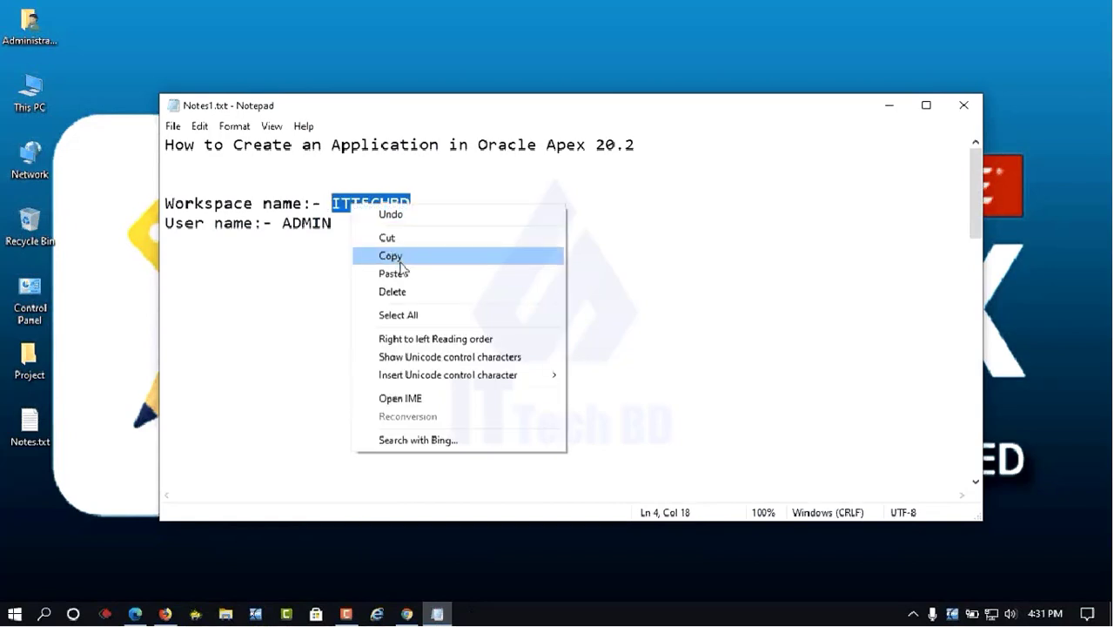
pyautogui.click(393, 255)
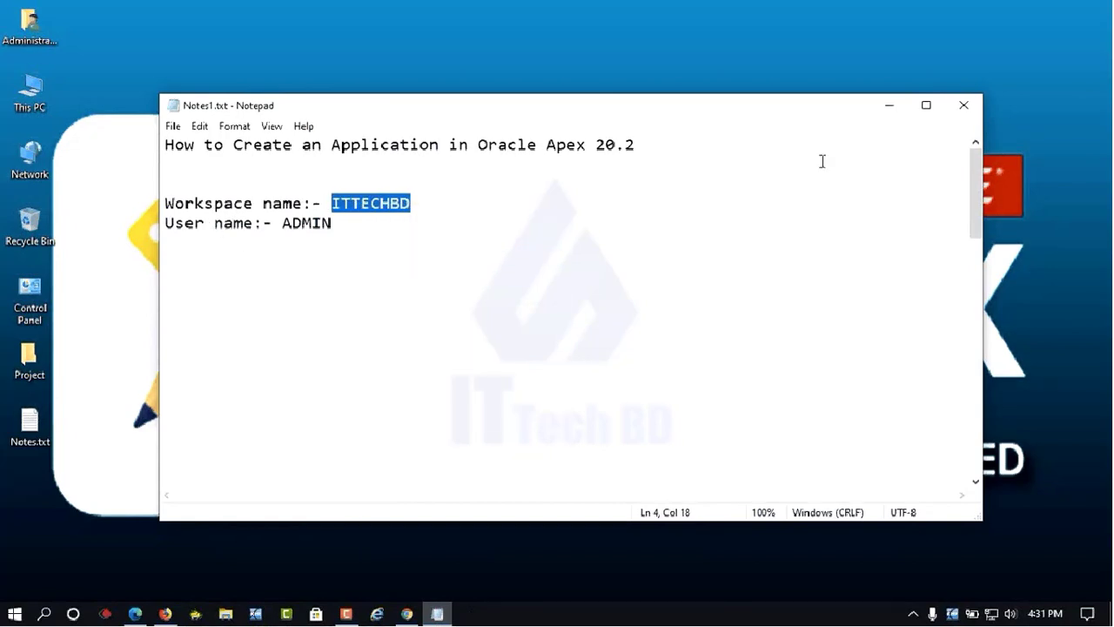
pyautogui.click(886, 106)
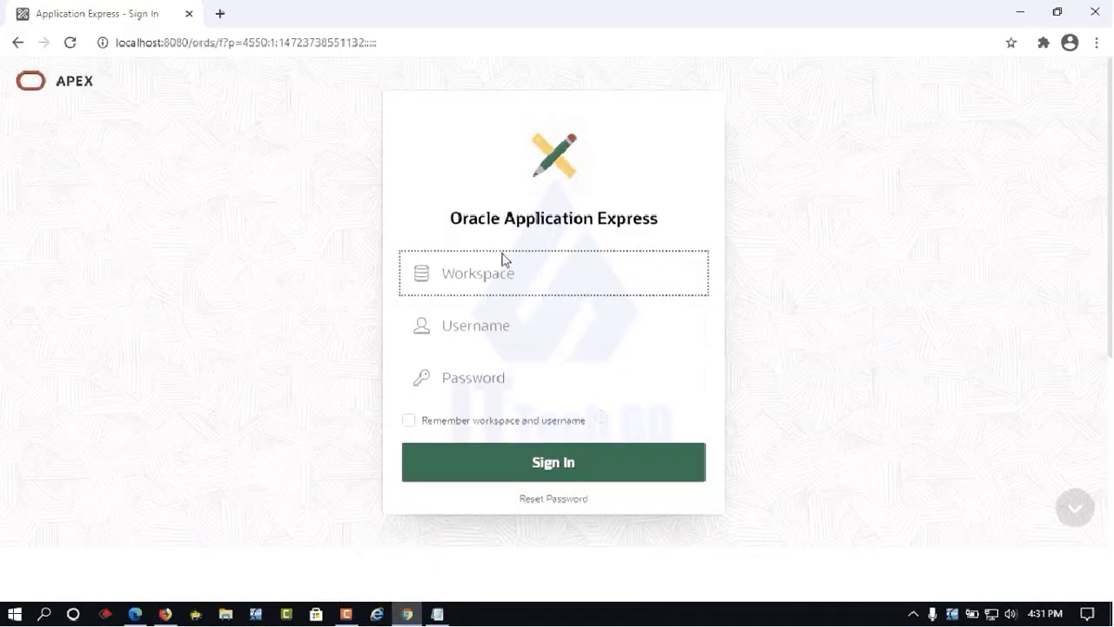
pyautogui.rightClick(490, 267)
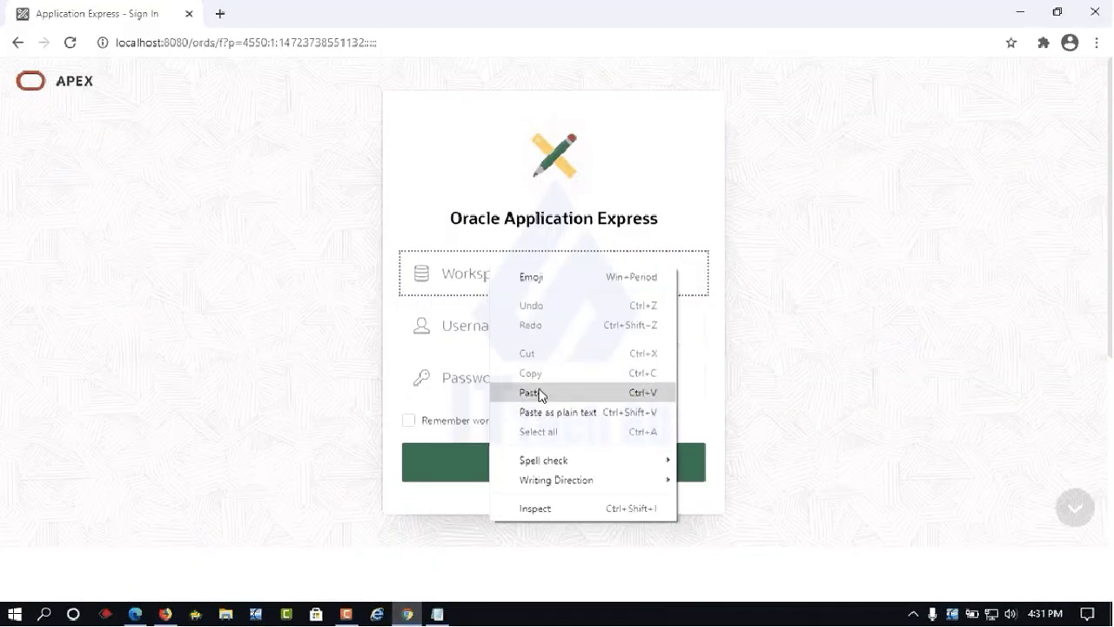
pyautogui.click(533, 393)
# Enter admin as the username on the sign-in form.
pyautogui.click(502, 329)
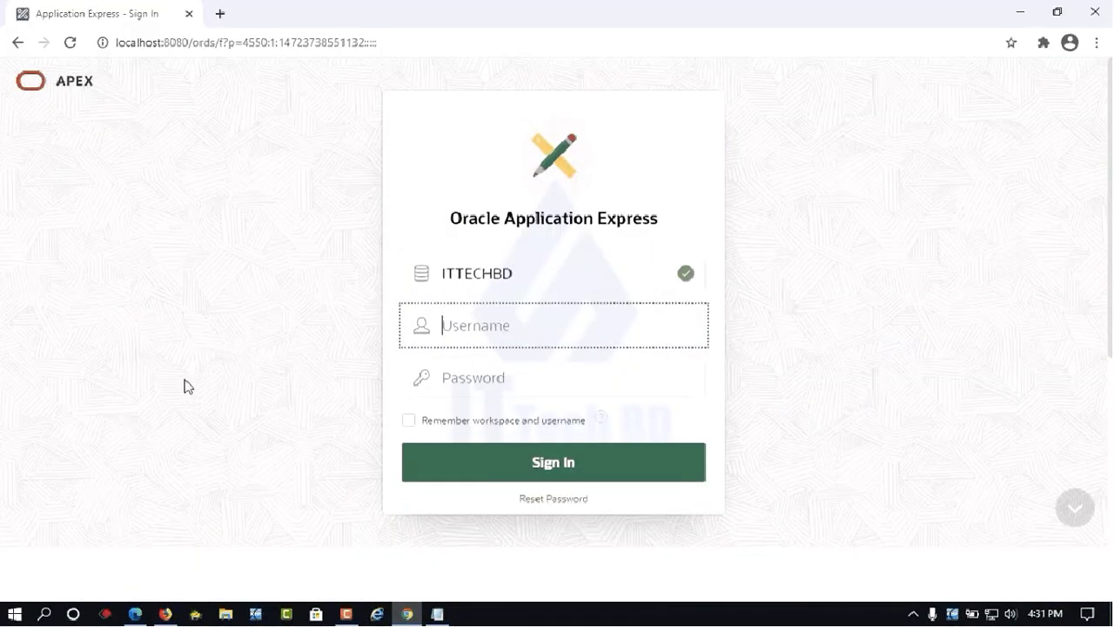
pyautogui.write('admin')
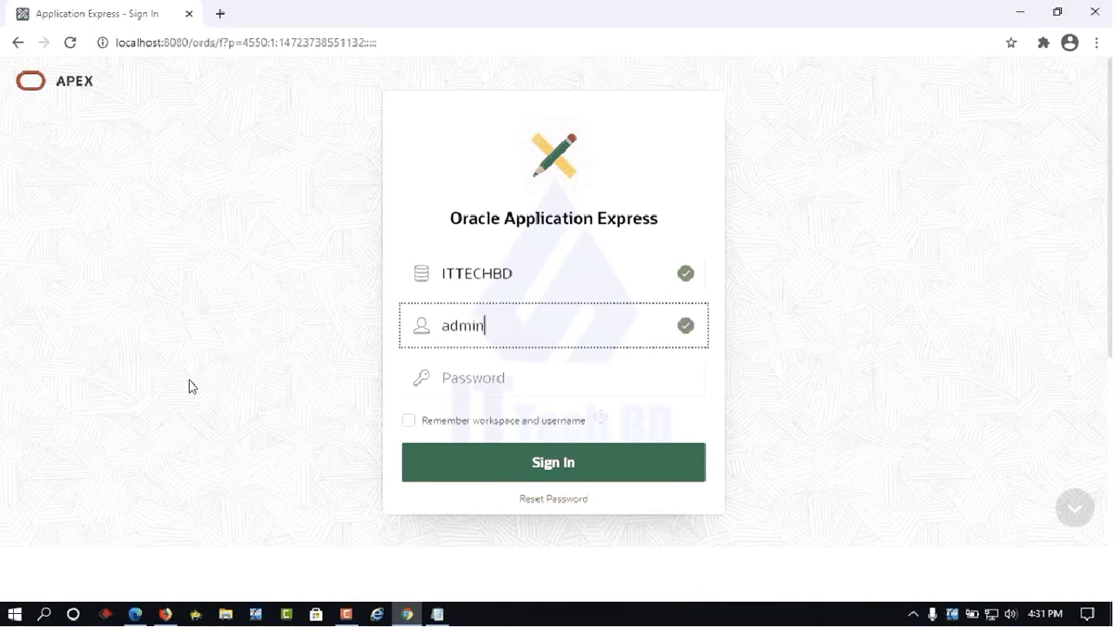
pyautogui.press('Tab')
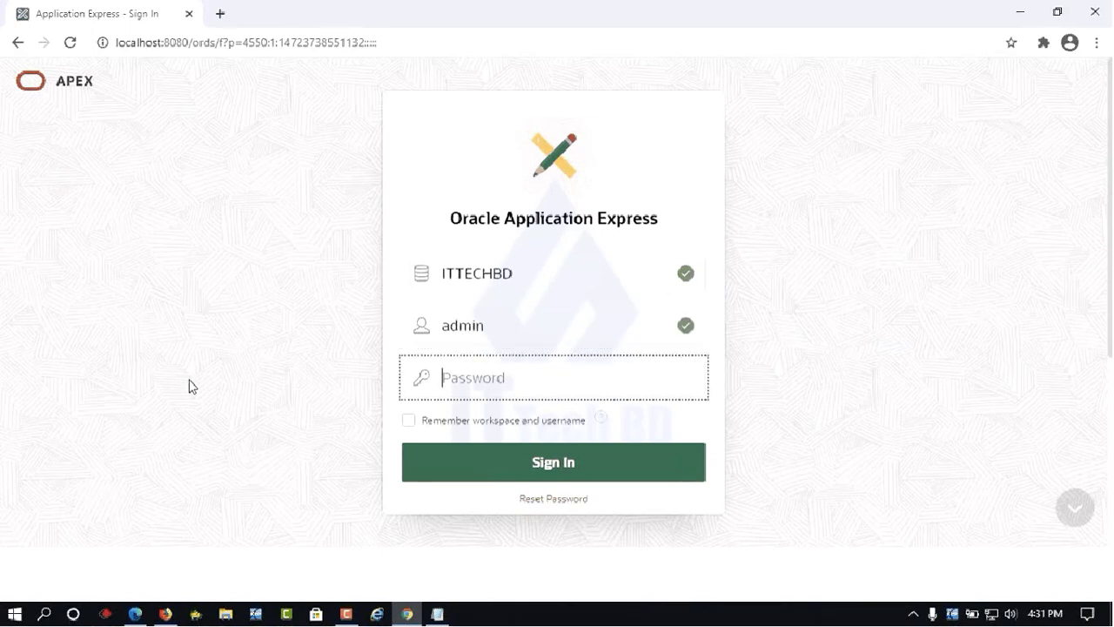
# Fill in the account password and sign in to the workspace.
pyautogui.moveTo(534, 271); pyautogui.dragTo(447, 275)
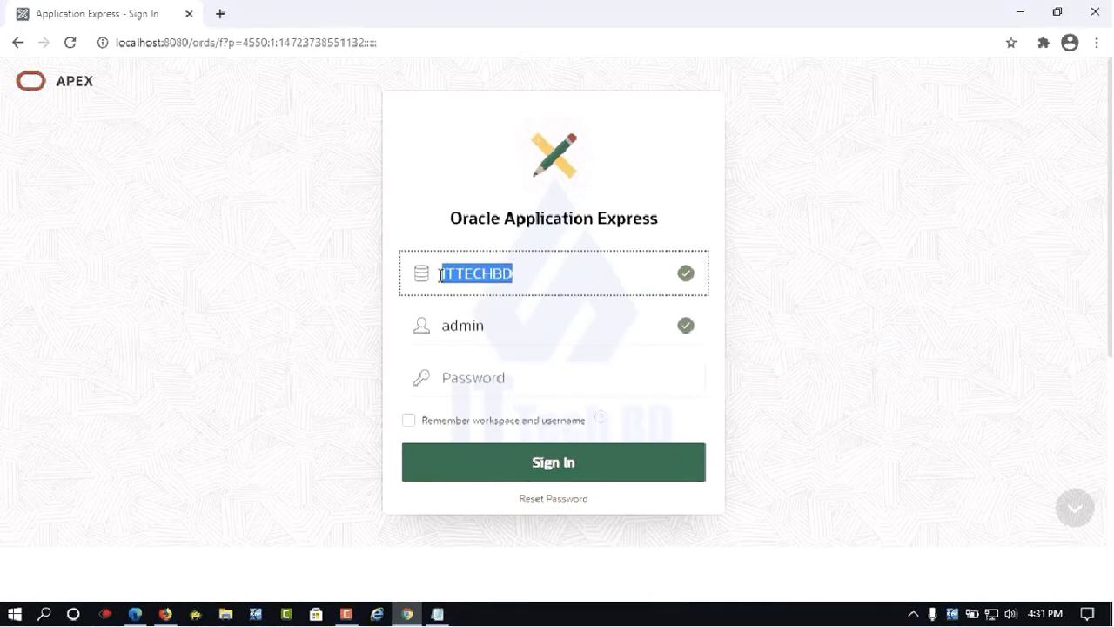
pyautogui.rightClick(449, 274)
pyautogui.click(497, 333)
pyautogui.click(469, 379)
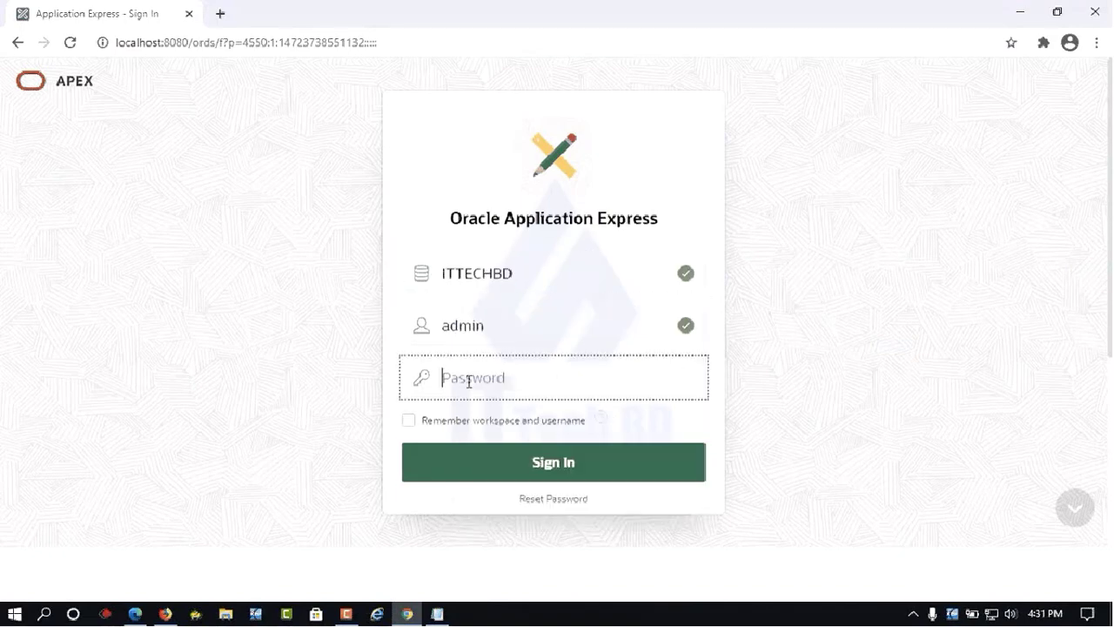
pyautogui.rightClick(469, 379)
pyautogui.click(542, 251)
pyautogui.click(549, 470)
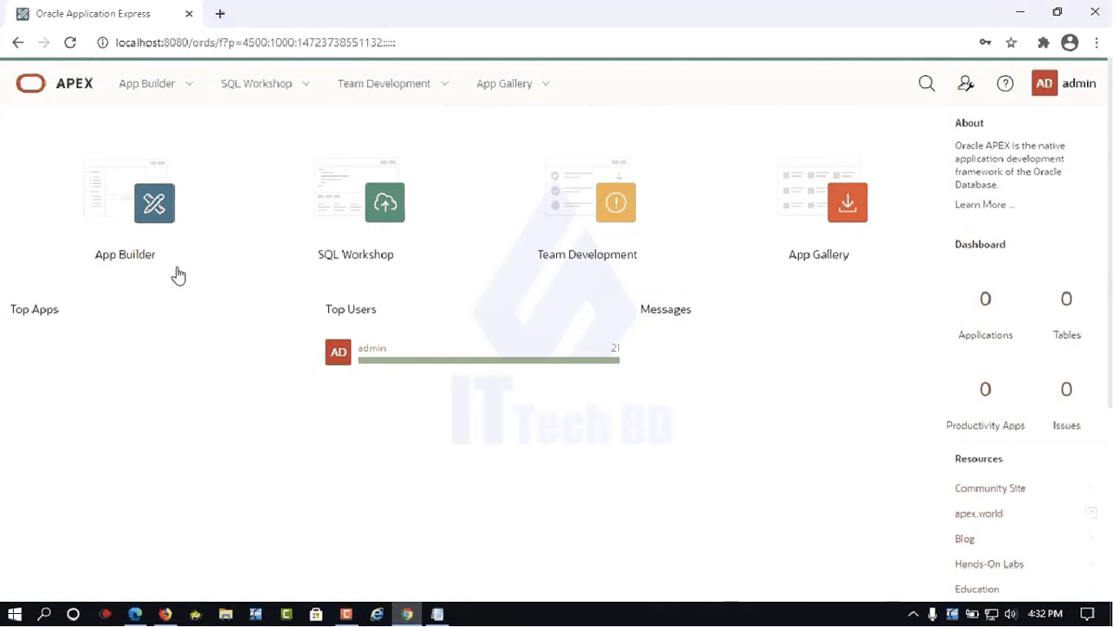
# Start creating a new application in App Builder and name it Test.
pyautogui.click(138, 214)
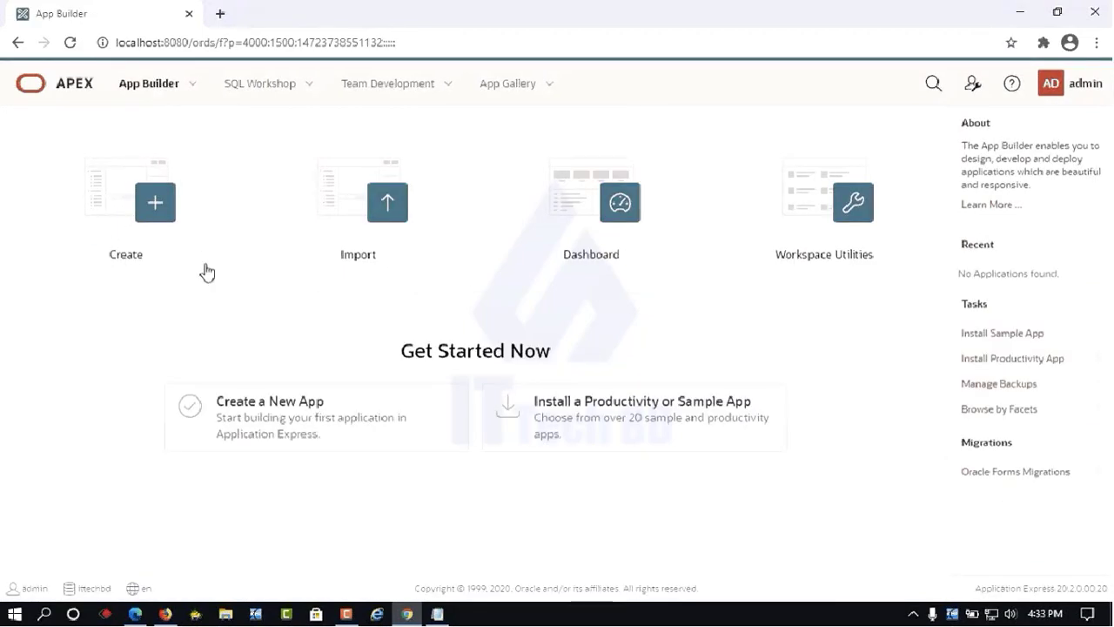
pyautogui.click(133, 221)
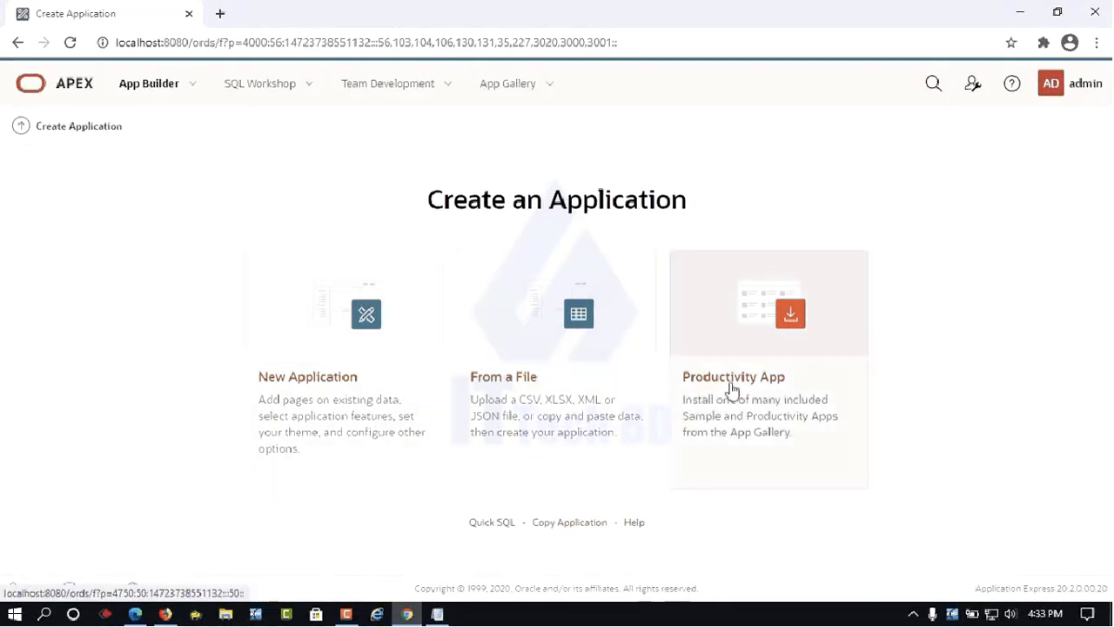
pyautogui.click(327, 402)
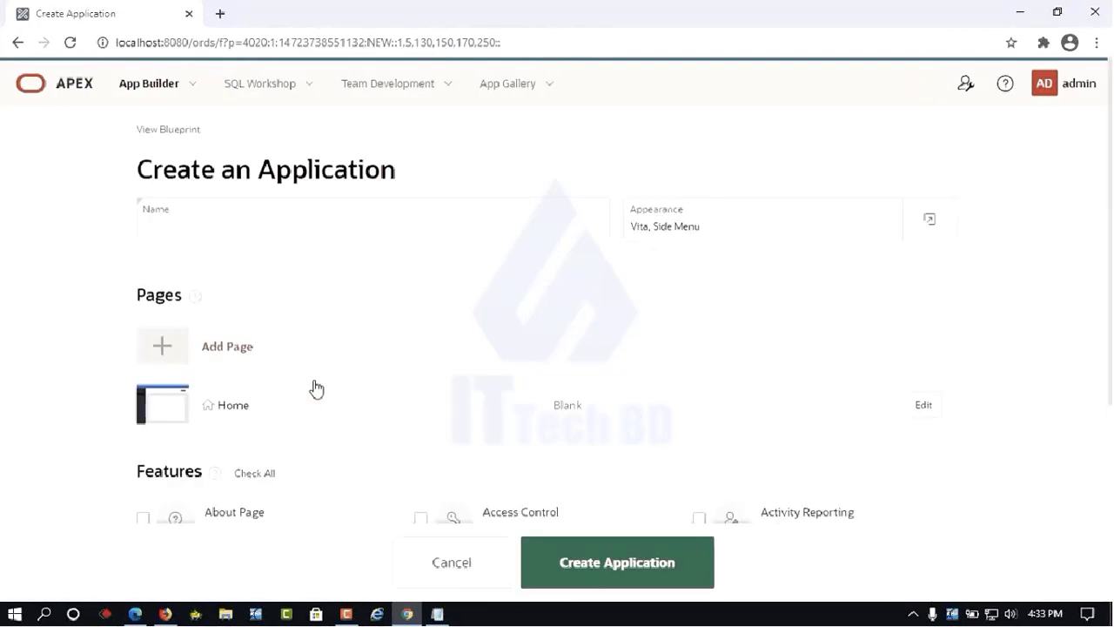
pyautogui.click(165, 210)
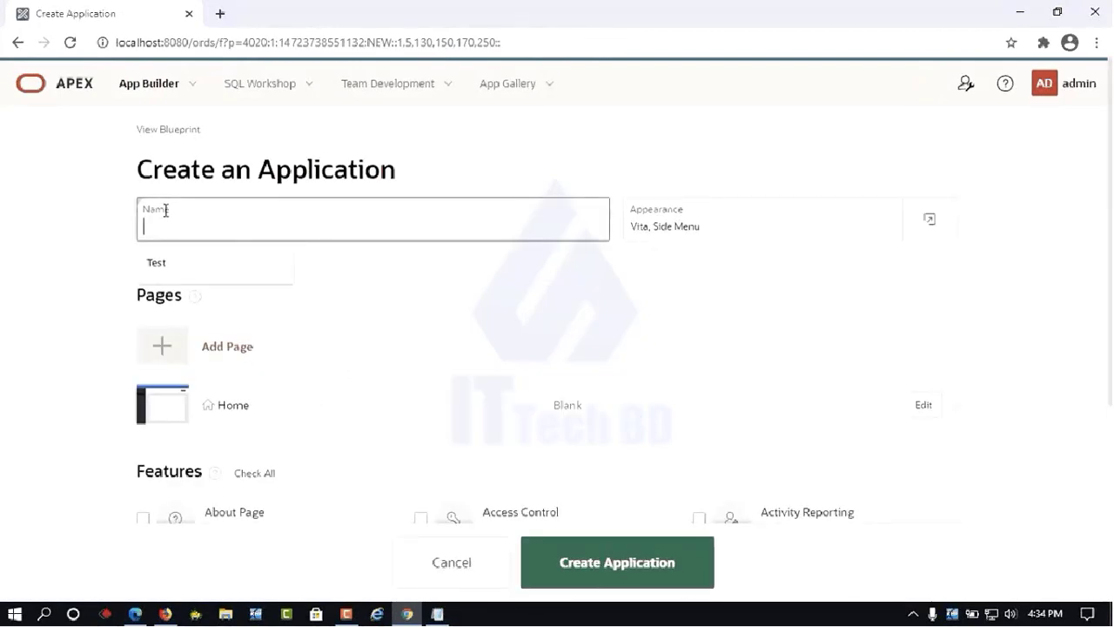
pyautogui.click(163, 263)
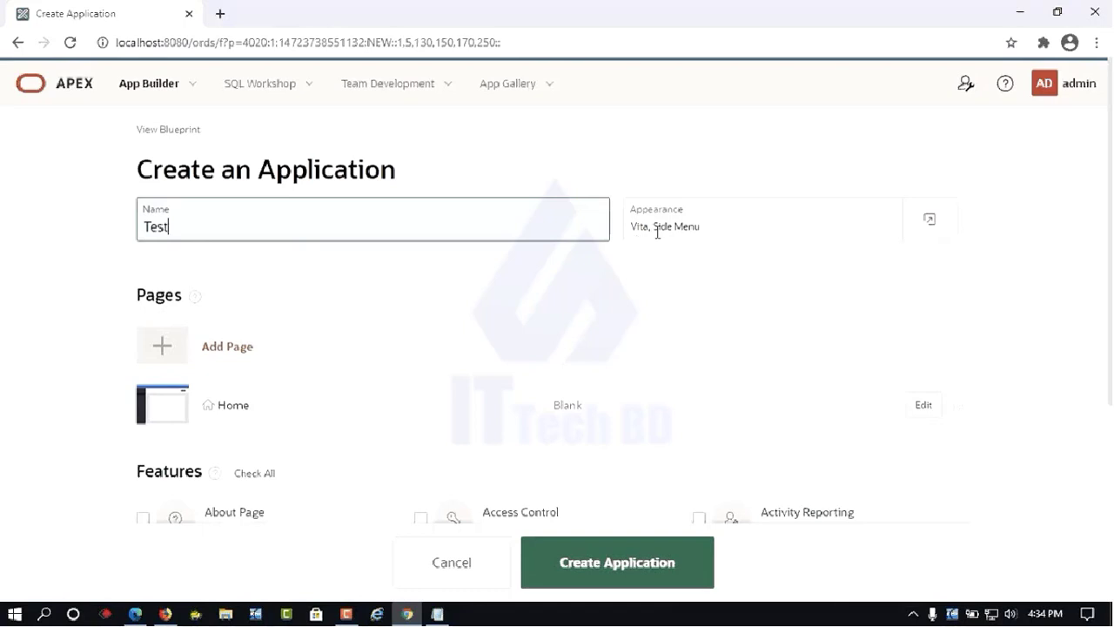
# Open the application's appearance settings and select the gear as its new icon.
pyautogui.click(931, 223)
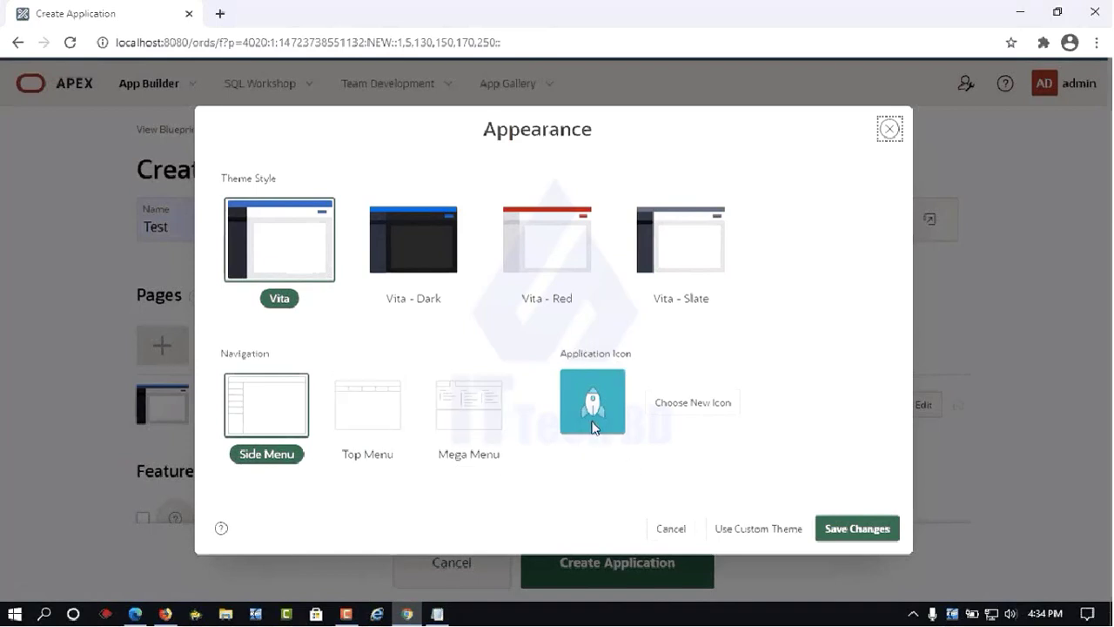
pyautogui.click(682, 411)
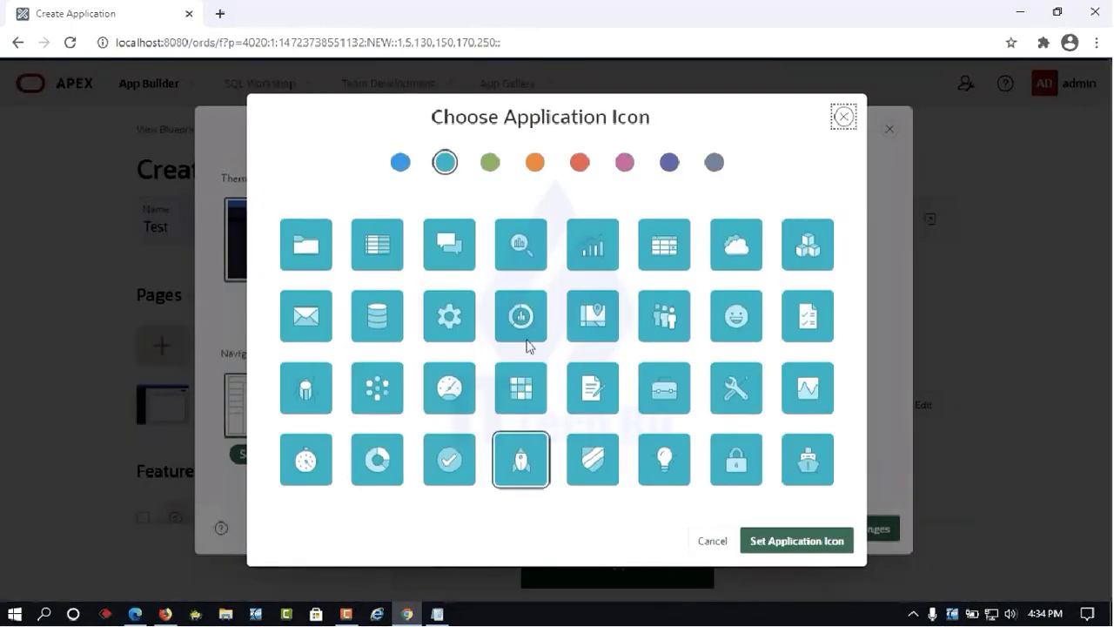
pyautogui.click(453, 318)
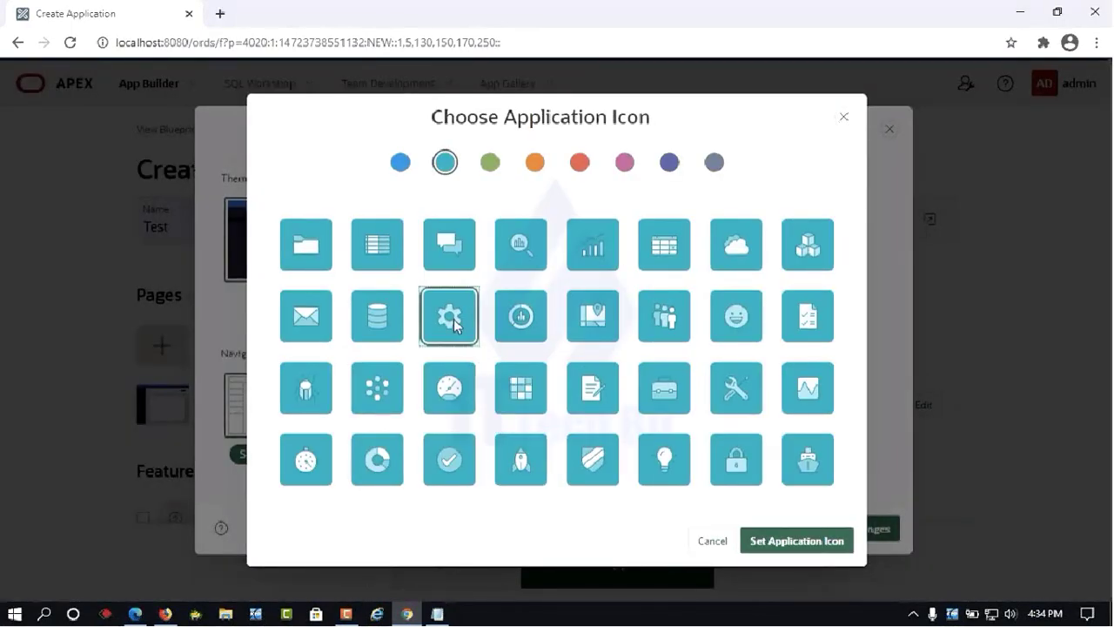
# Try the available icon colors, choose slate grey for the gear and set it as the application icon.
pyautogui.click(402, 166)
pyautogui.click(446, 171)
pyautogui.click(488, 169)
pyautogui.click(538, 166)
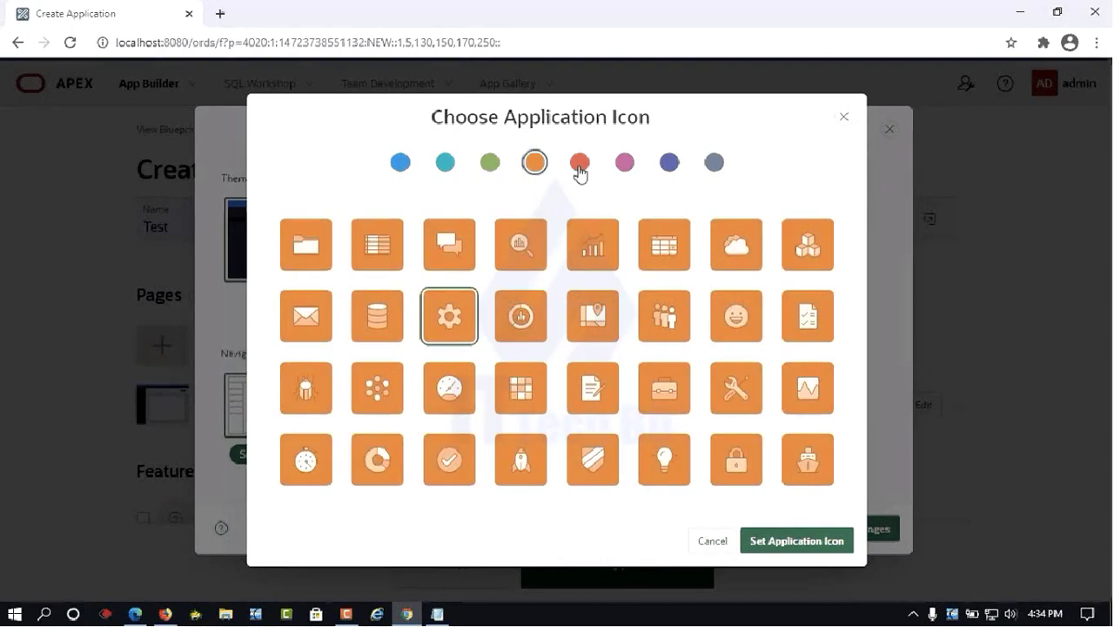
pyautogui.click(580, 168)
pyautogui.click(626, 167)
pyautogui.click(679, 172)
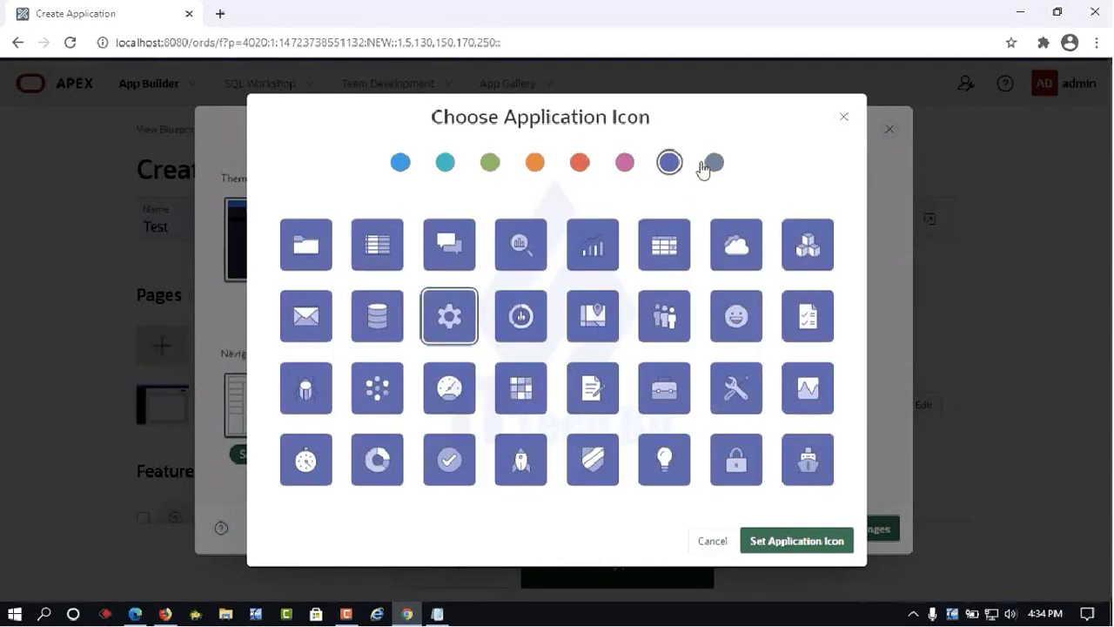
pyautogui.click(713, 165)
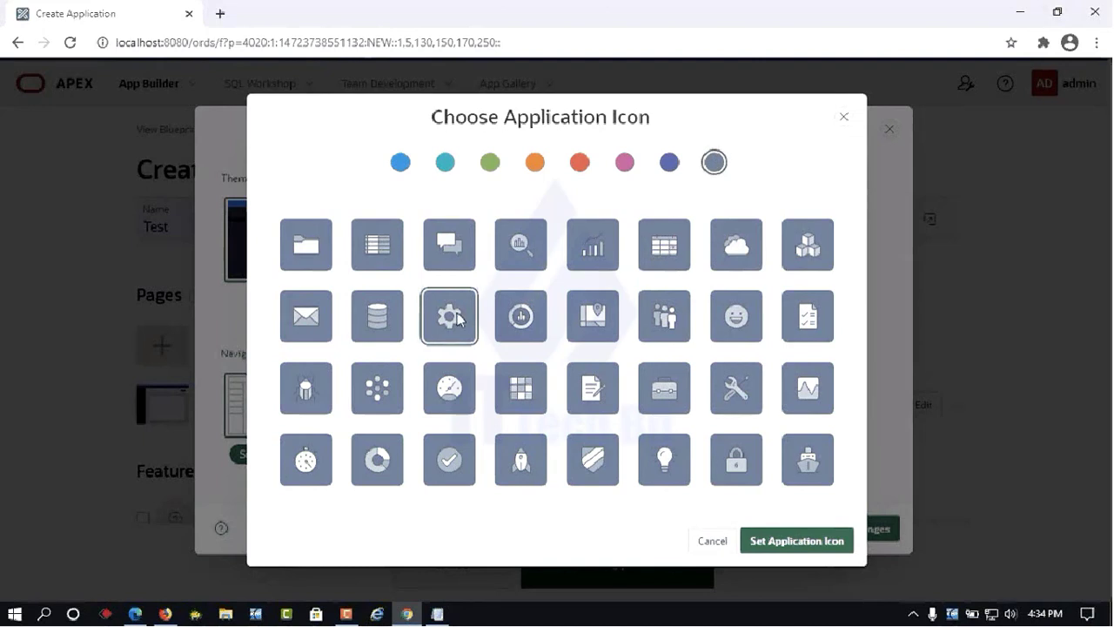
pyautogui.click(790, 544)
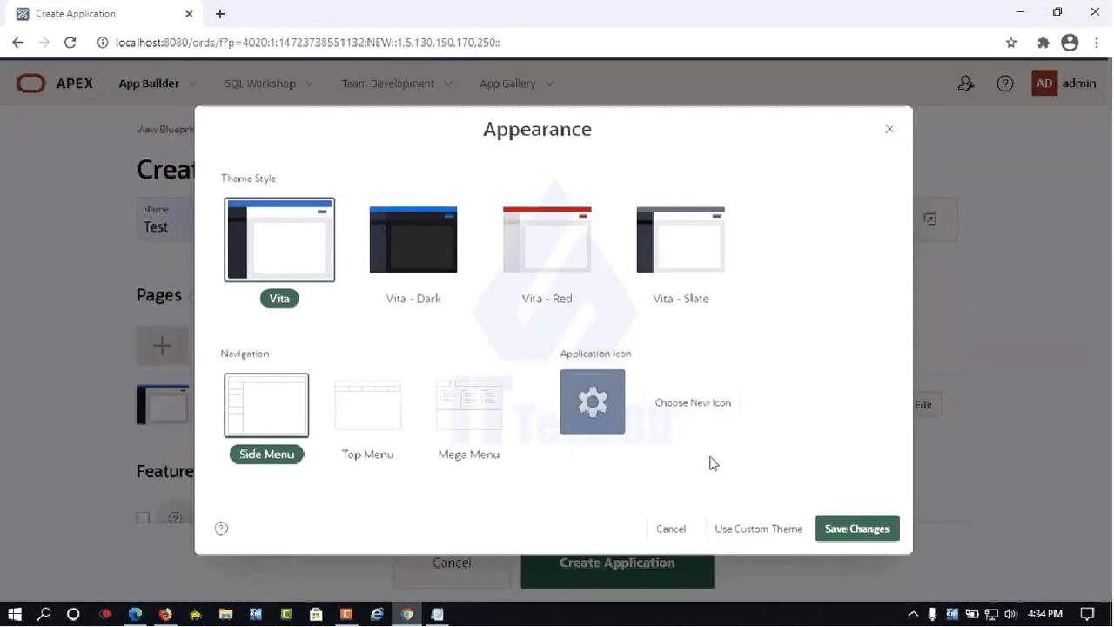
# Select Side Menu navigation with the Vita theme style and save the appearance changes.
pyautogui.click(265, 410)
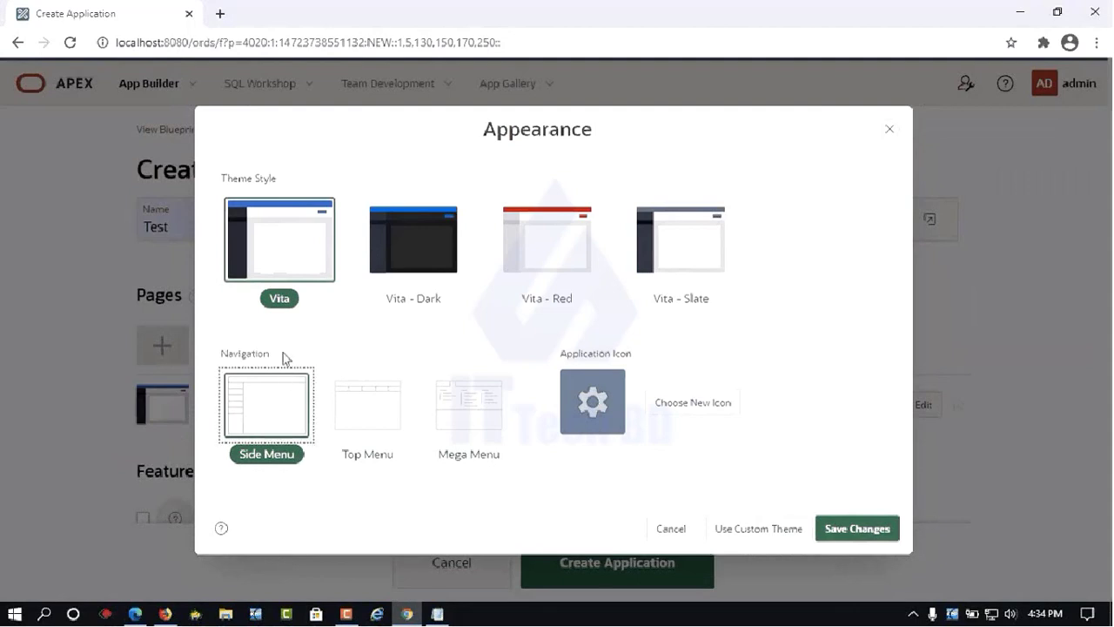
pyautogui.click(304, 242)
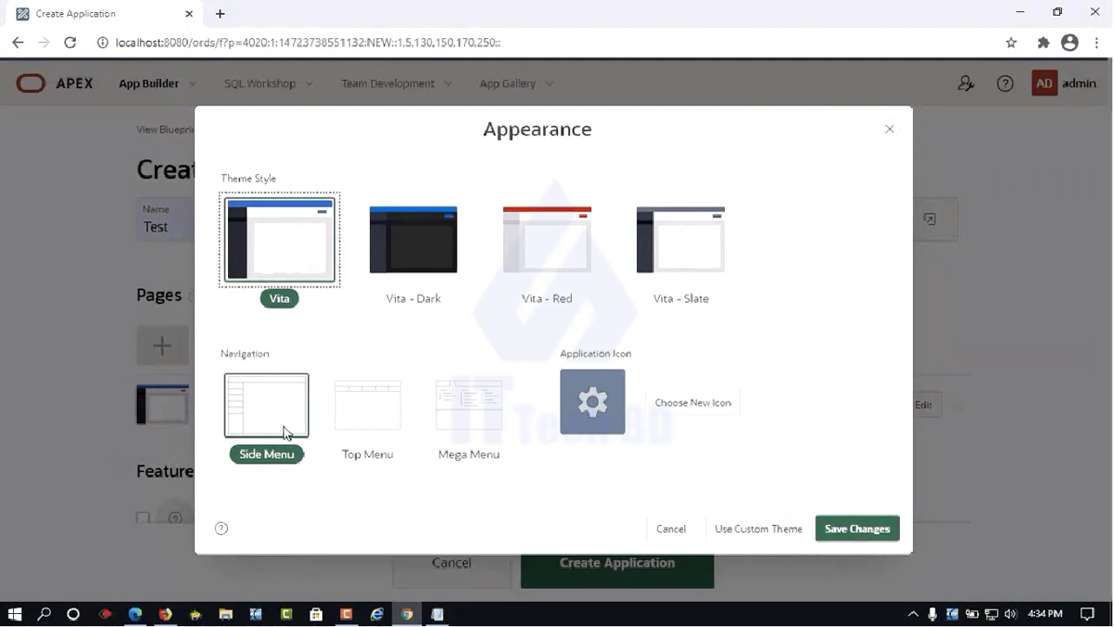
pyautogui.click(857, 533)
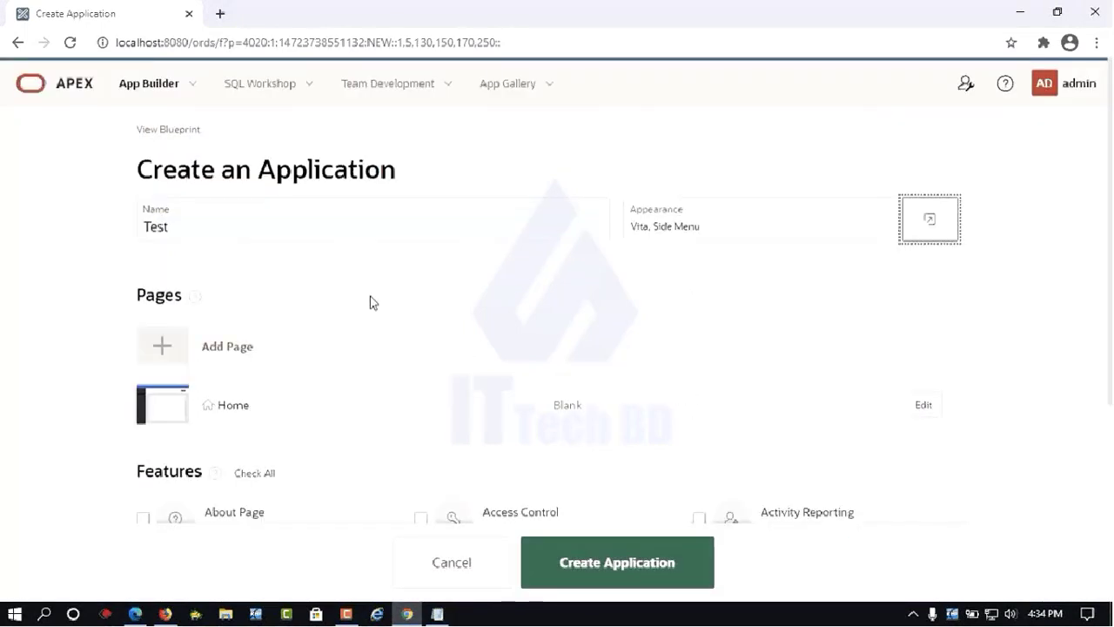
# Review the application's features and settings, and select the only available database schema.
pyautogui.scroll(-3, 364, 292)
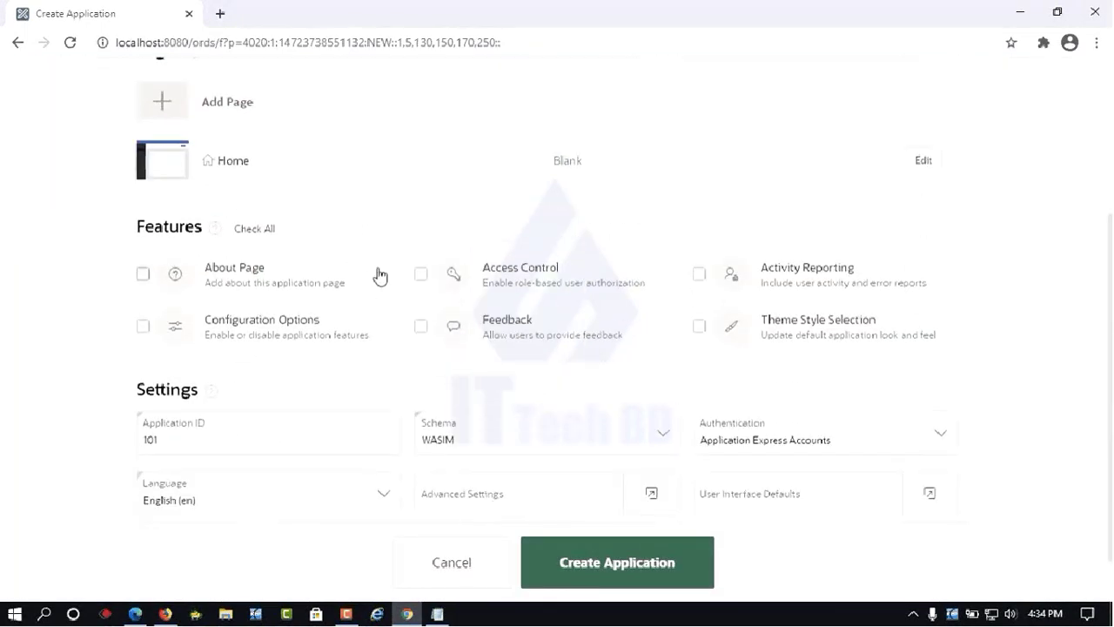
pyautogui.scroll(1, 377, 276)
pyautogui.scroll(-2, 366, 282)
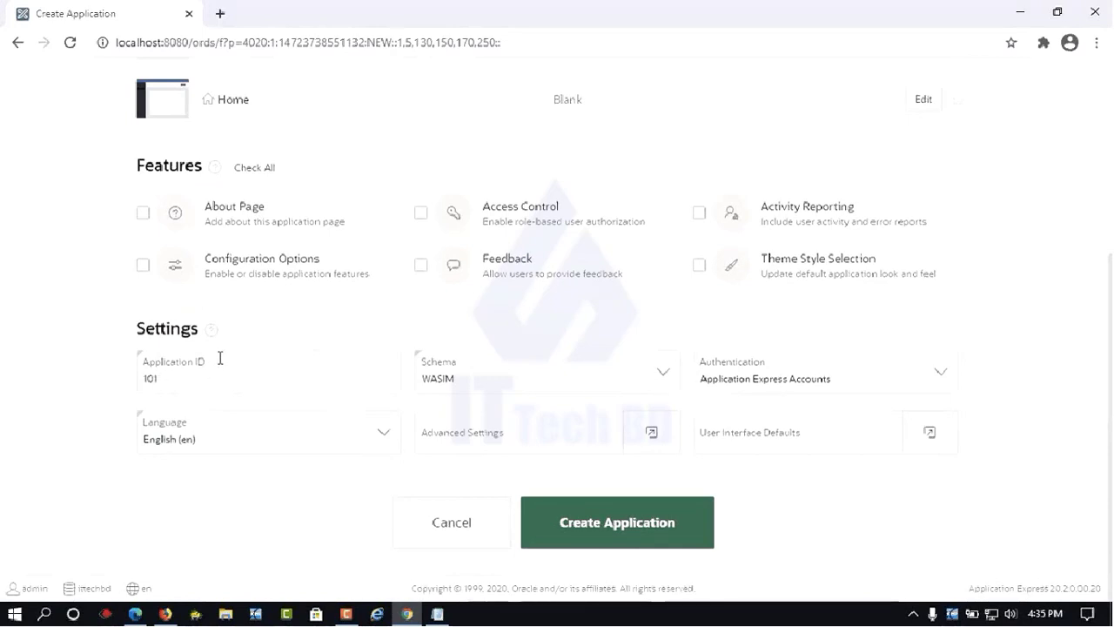
pyautogui.click(603, 377)
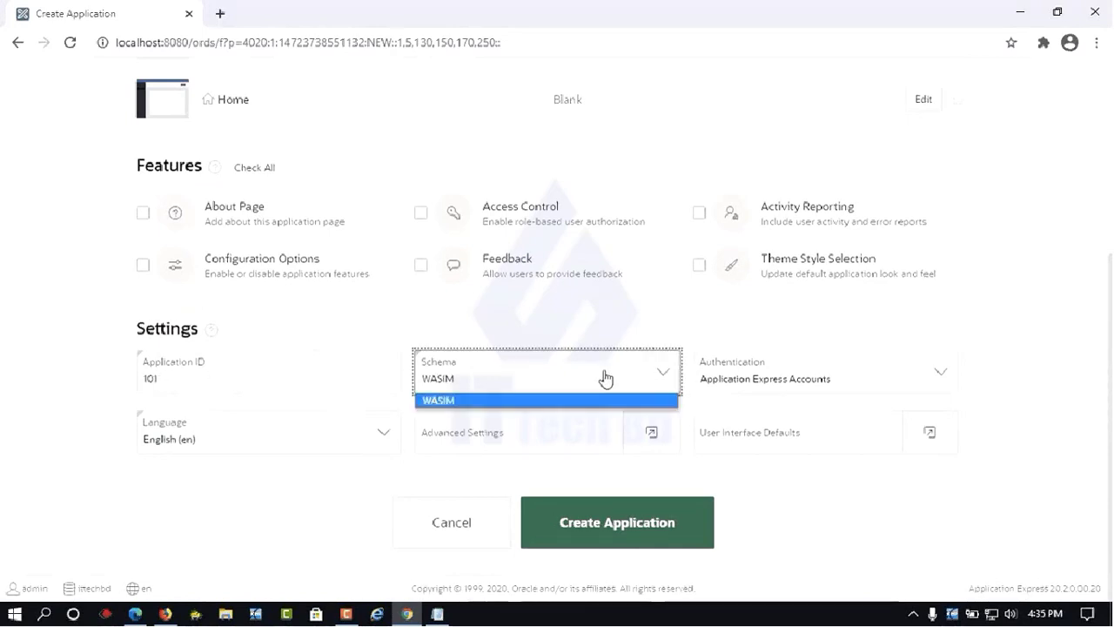
pyautogui.click(492, 399)
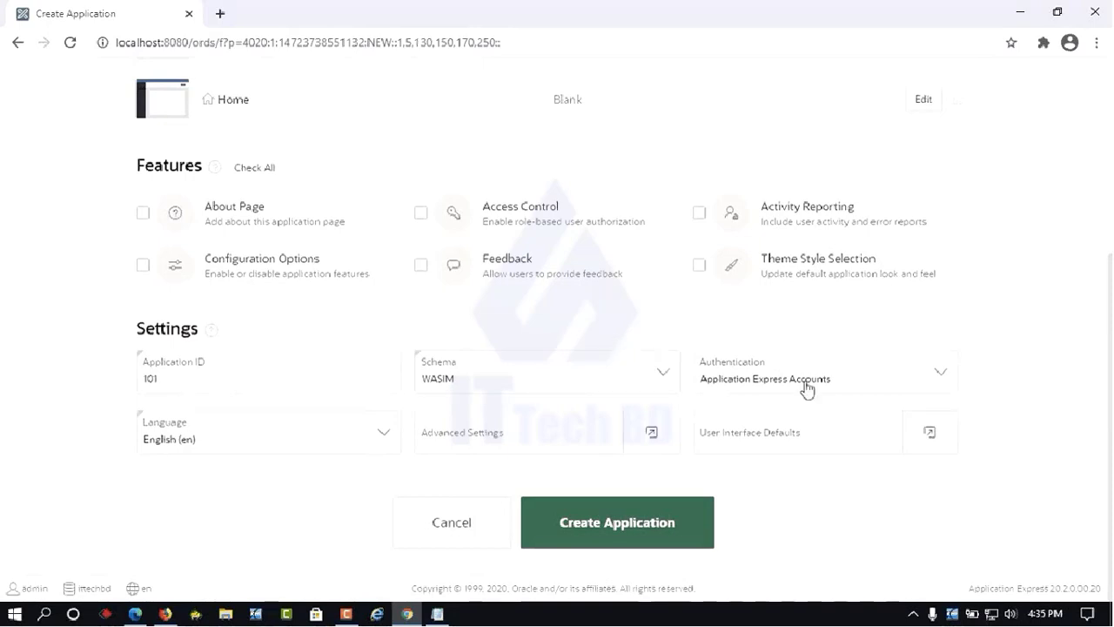
# Keep Application Express Accounts as the authentication and create the application.
pyautogui.click(886, 383)
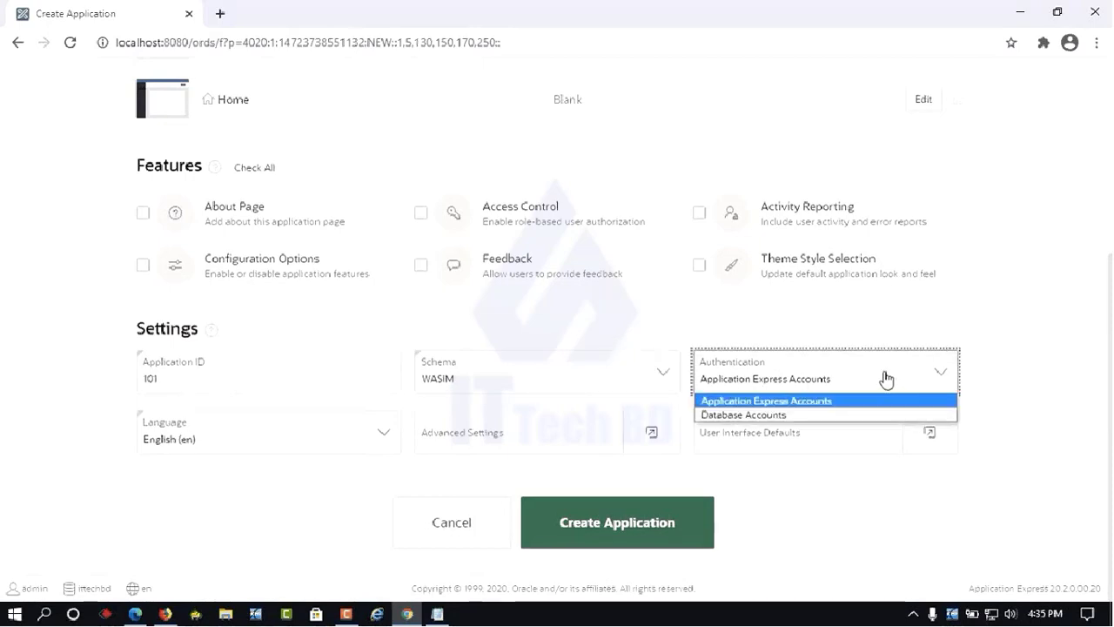
pyautogui.click(754, 383)
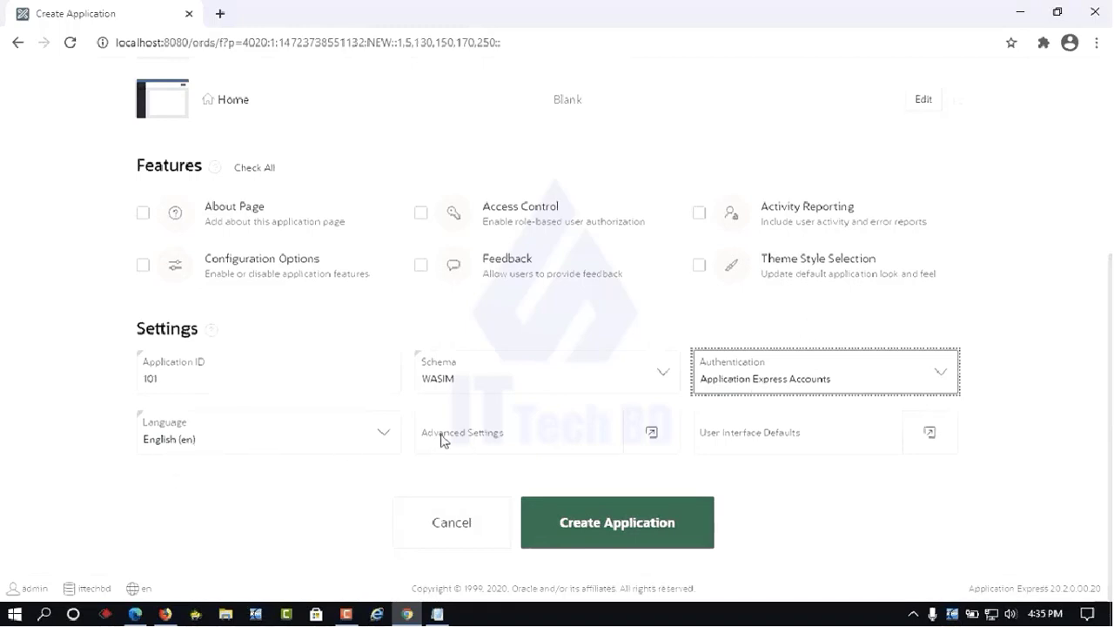
pyautogui.click(607, 524)
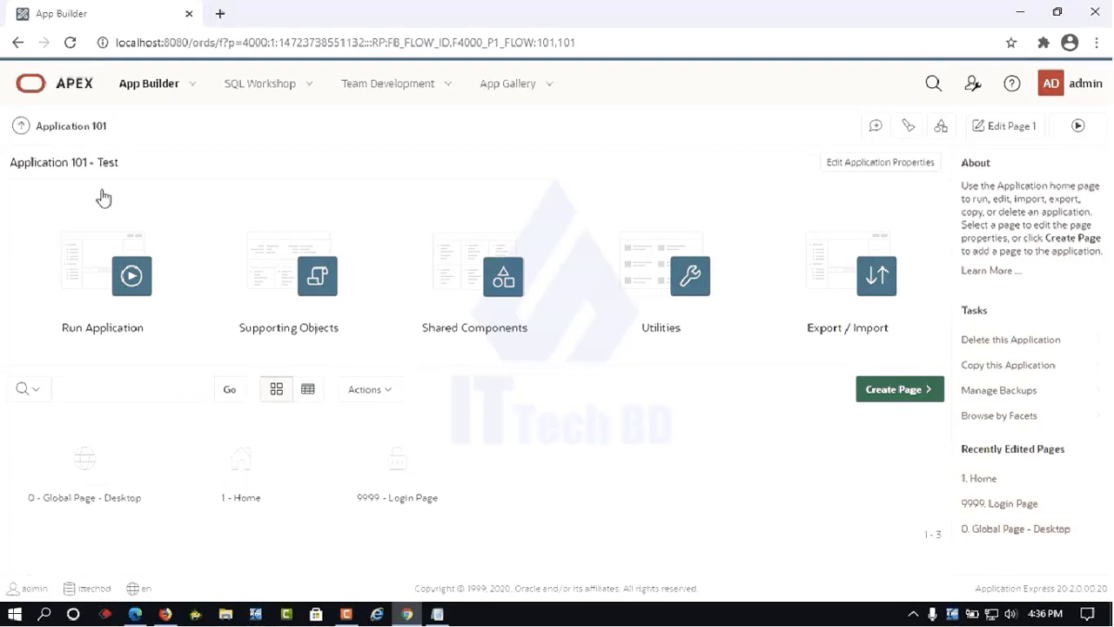
# Run the new Test application and wait for its sign-in page to load.
pyautogui.click(1078, 129)
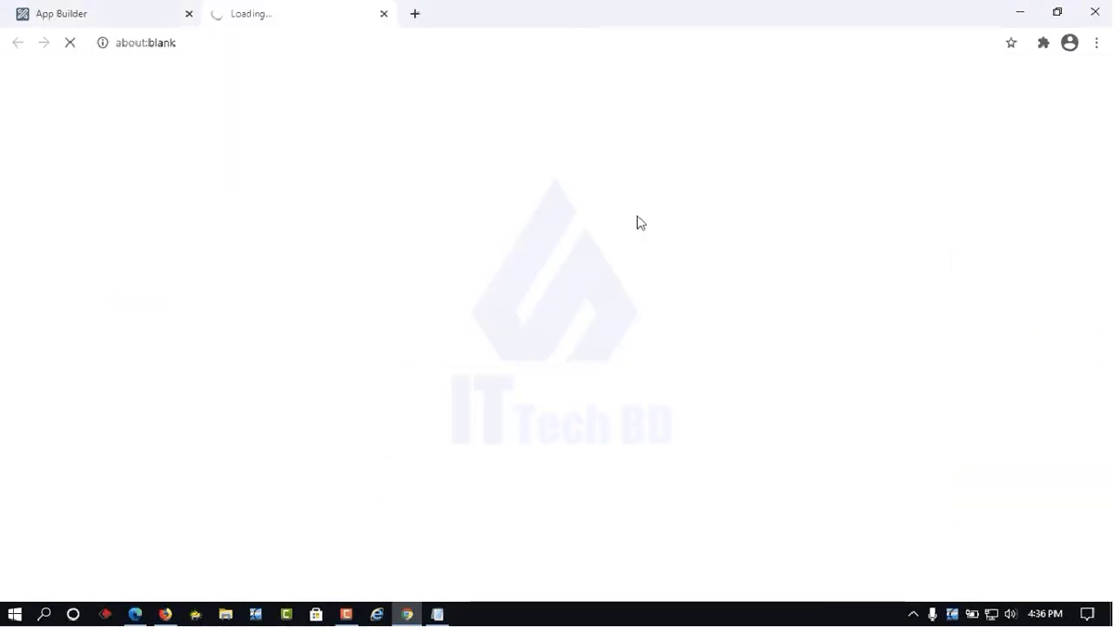
pyautogui.rightClick(386, 281)
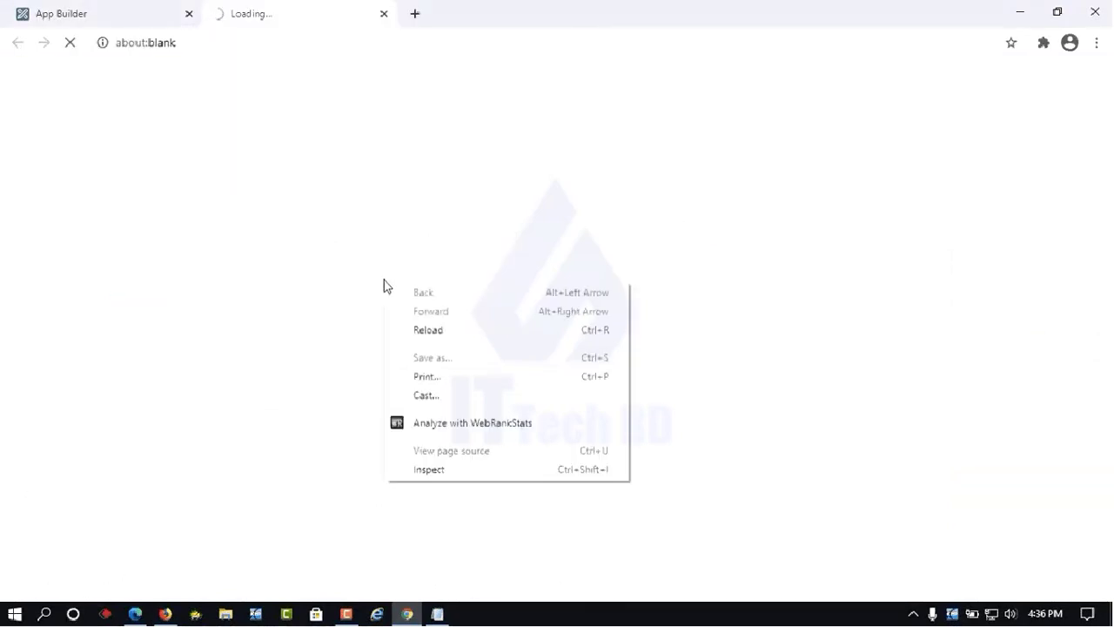
pyautogui.click(479, 95)
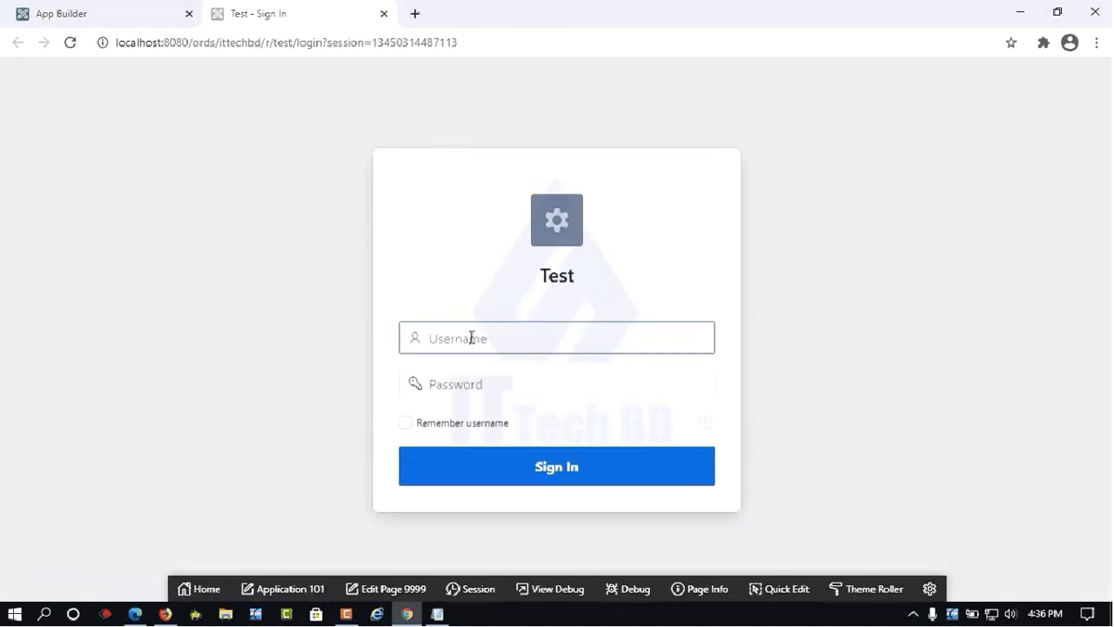
# Switch to Notepad and check the workspace and user names in Notes1.txt for the application's sign-in.
pyautogui.click(481, 389)
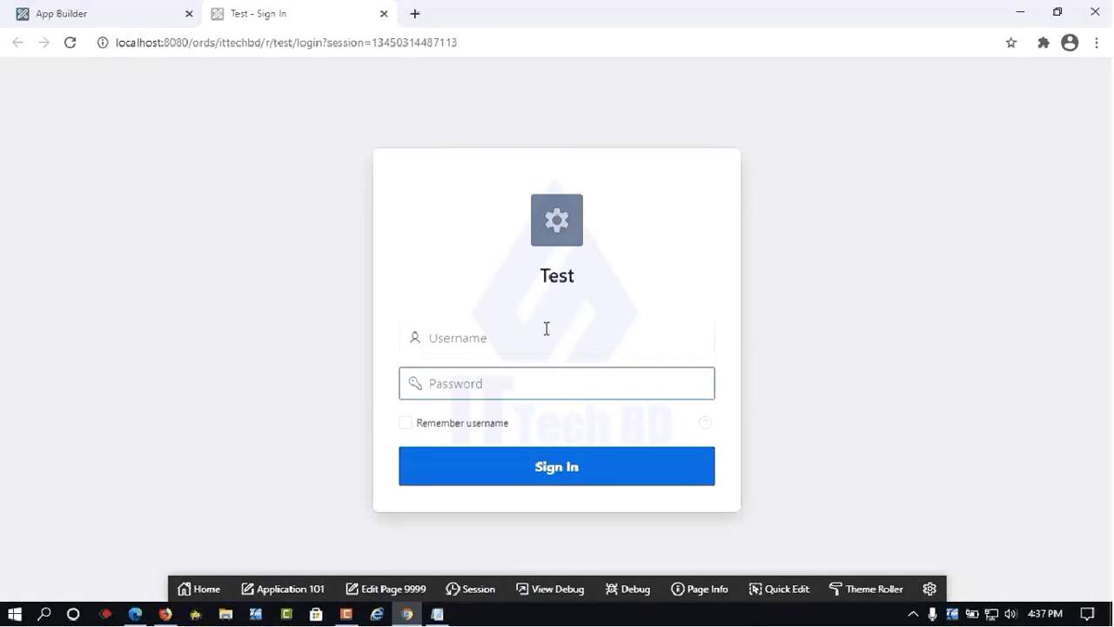
pyautogui.click(437, 616)
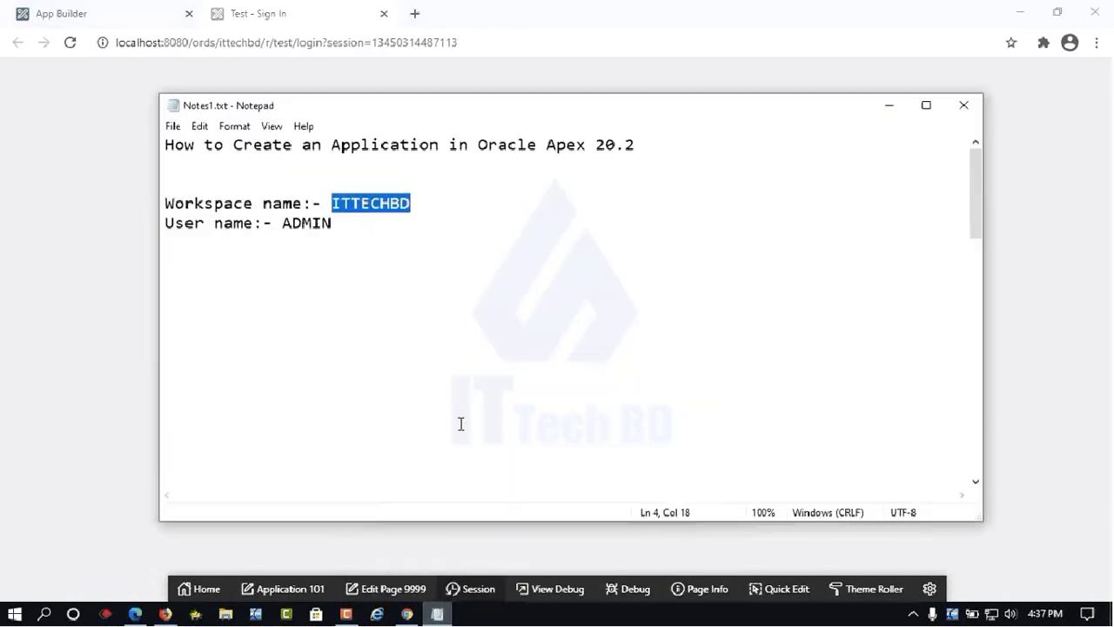
pyautogui.click(224, 169)
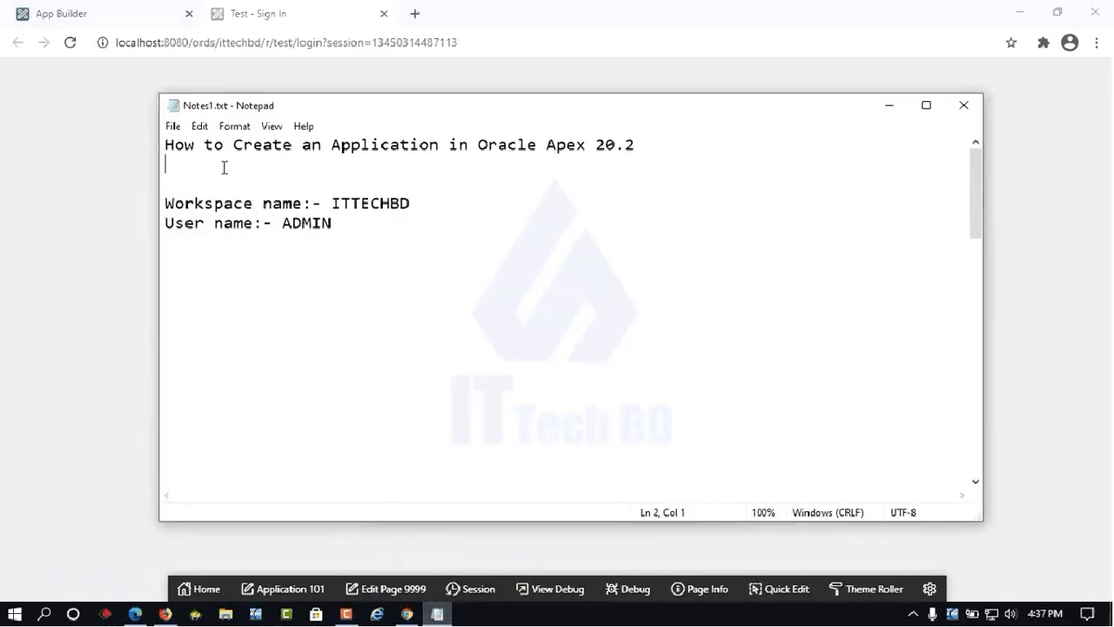